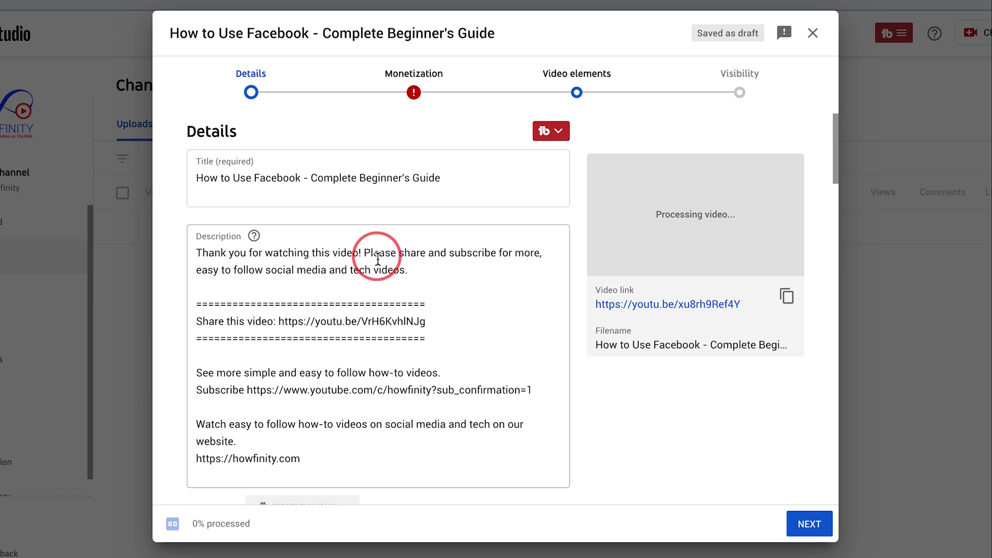
- Add blank lines at the top of the description and enter '00:00 Start'
scroll(485, 274, "down", 5)
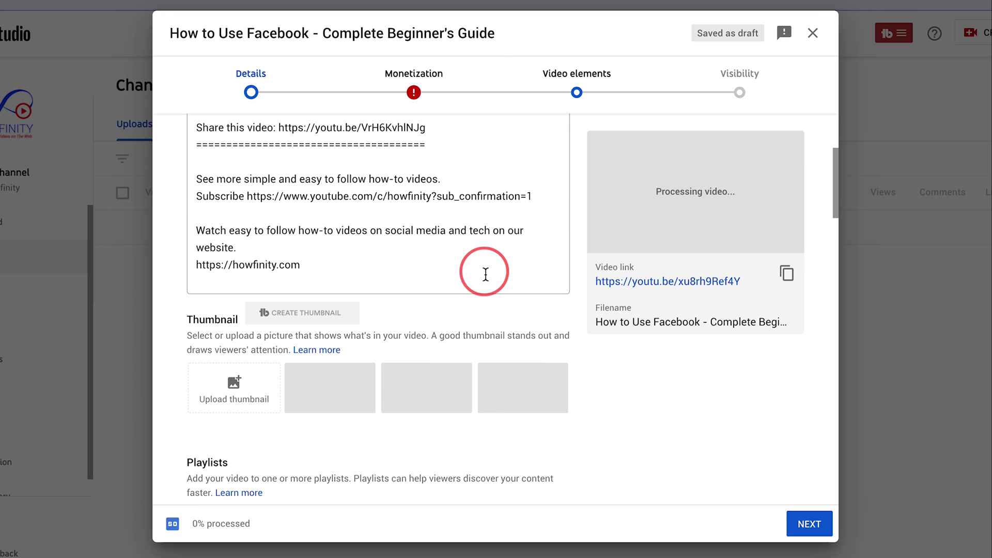
scroll(239, 304, "down", 2)
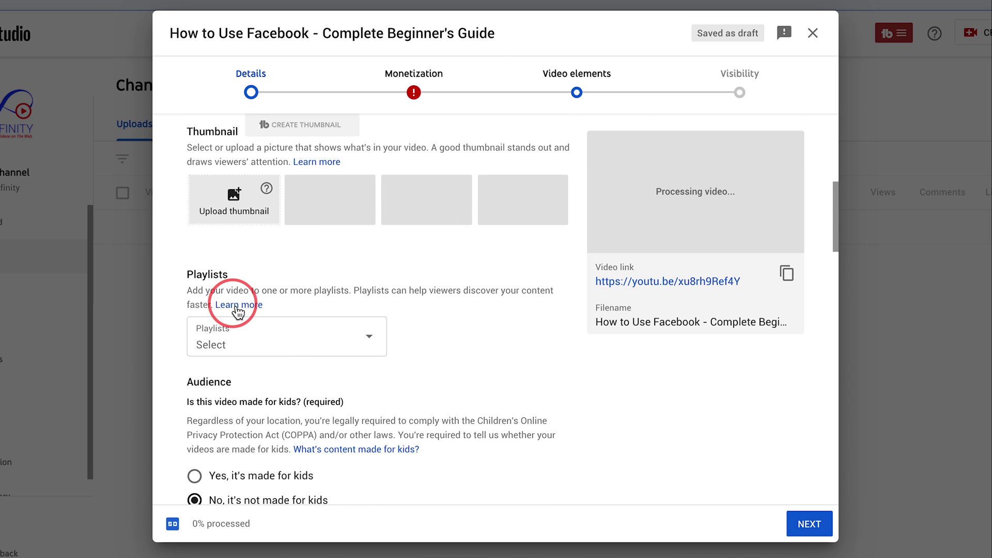
scroll(305, 339, "down", 2)
scroll(306, 339, "down", 7)
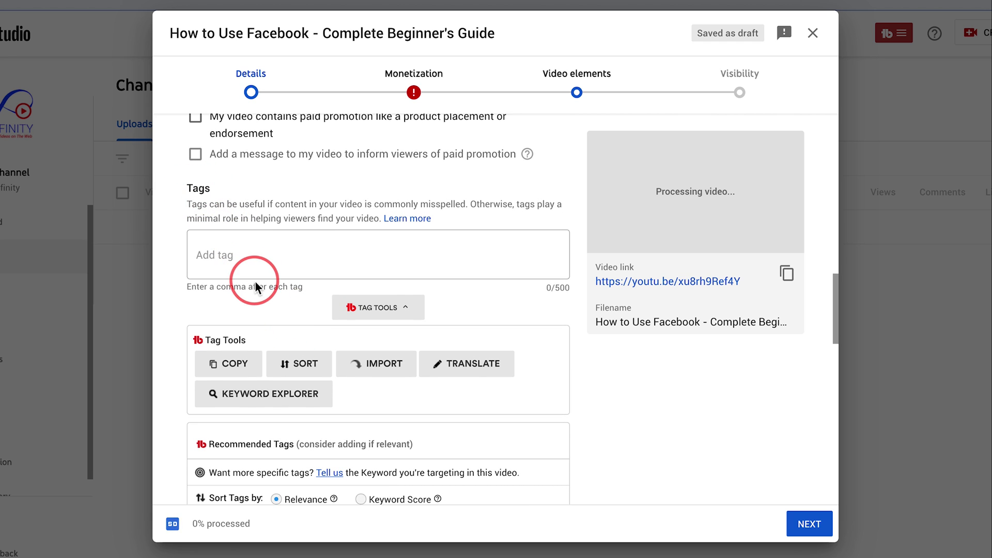
scroll(321, 281, "down", 2)
scroll(305, 317, "down", 1)
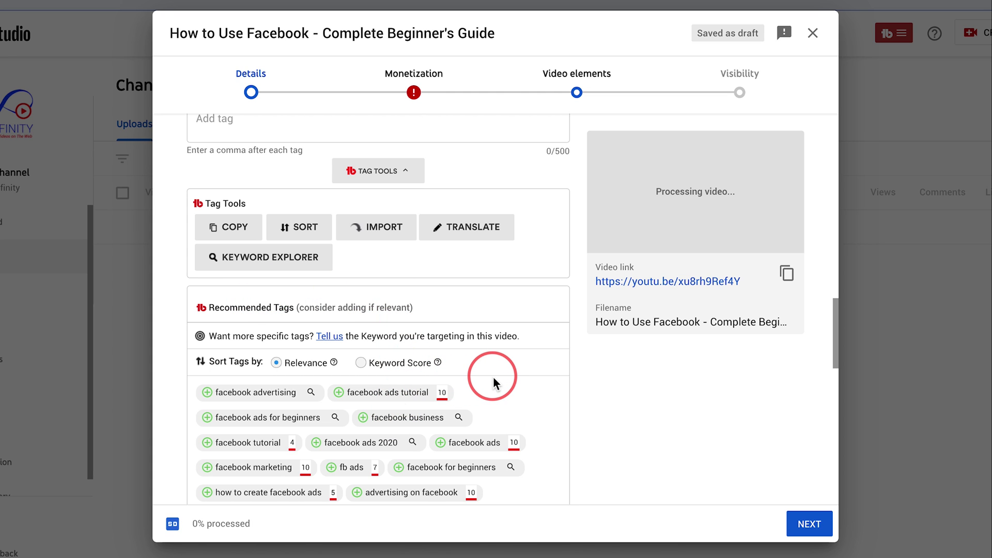
scroll(495, 382, "down", 3)
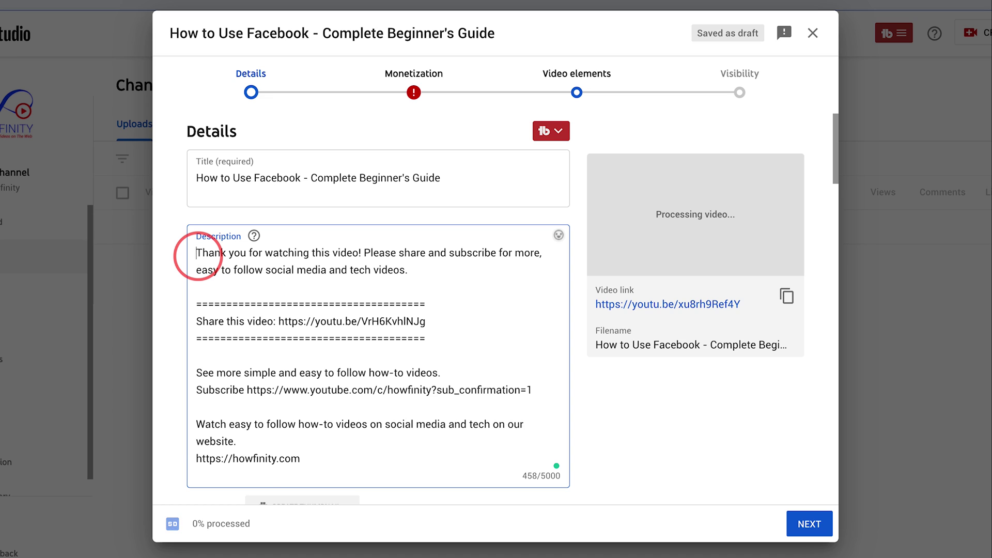
key("Return")
key("Return")
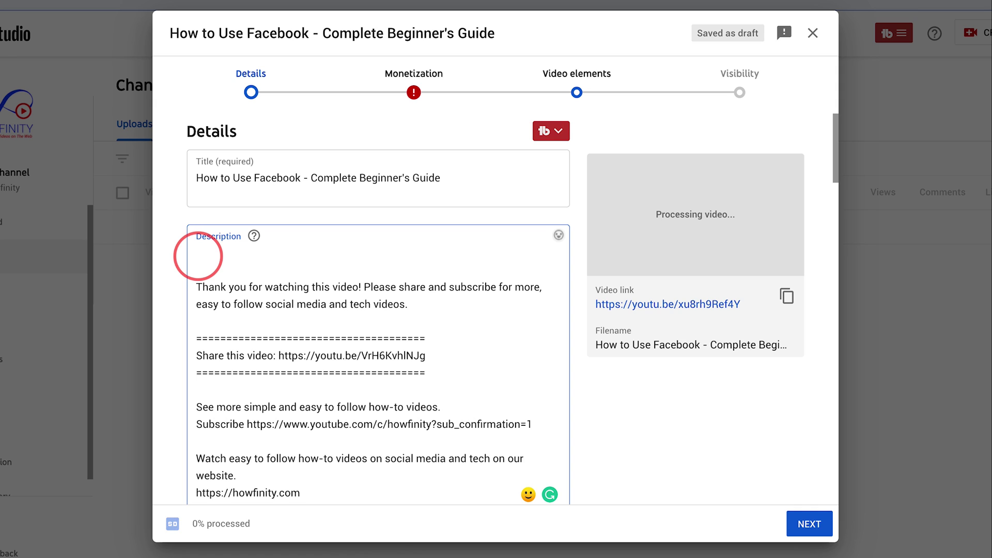
key("Return")
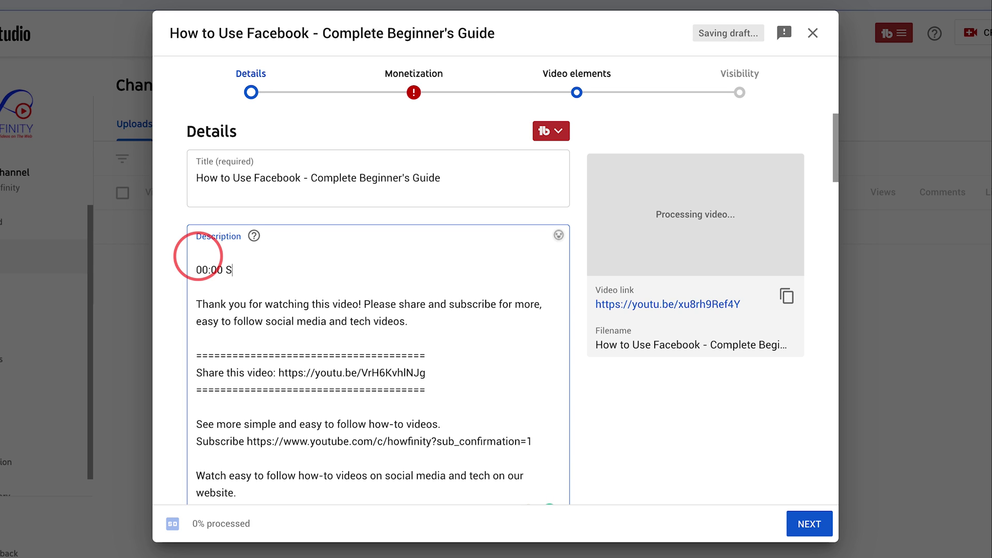
- Add the '1:27 how to create Facebook account', '2:30' and '4:50' lines, then select all four
key("Return")
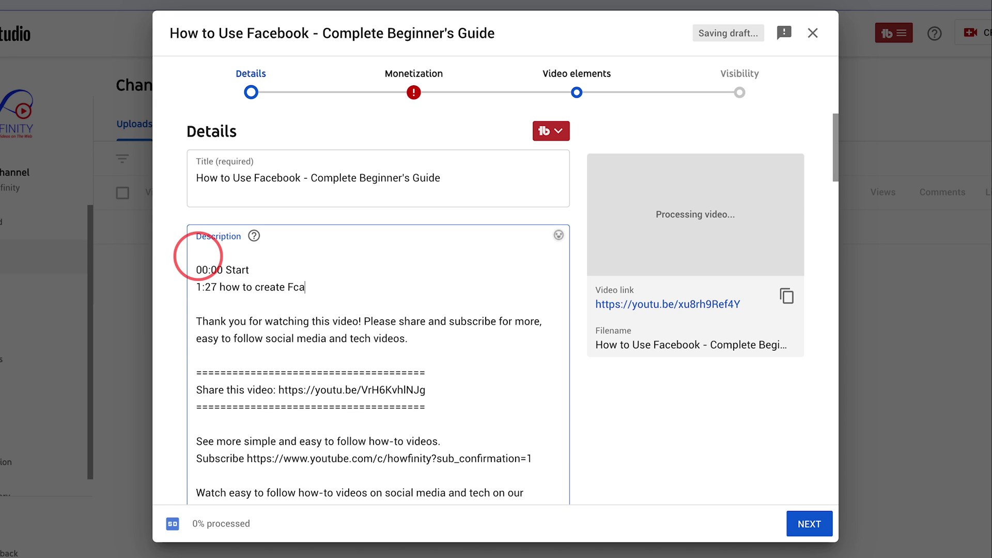
key("BackSpace")
key("BackSpace")
type("acebook account")
key("Return")
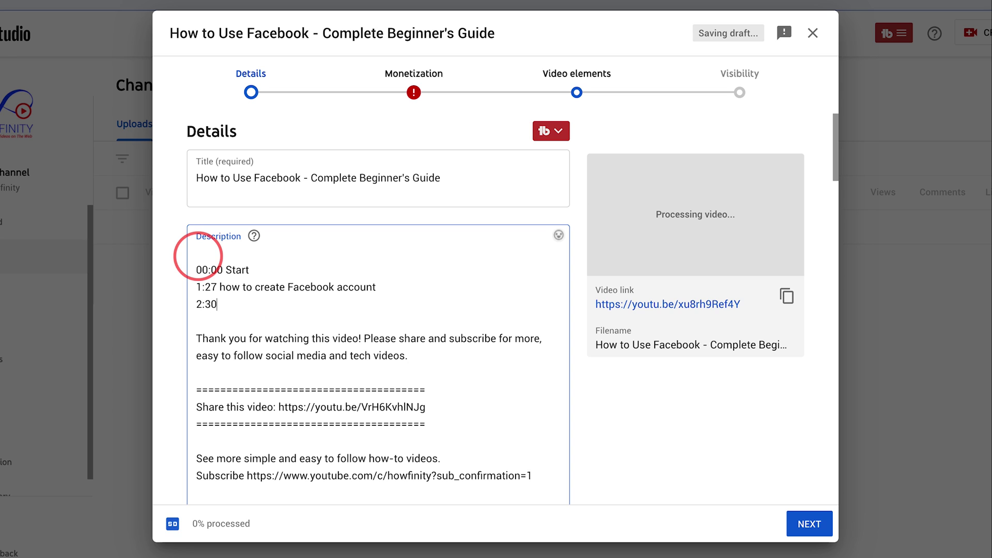
key("Return")
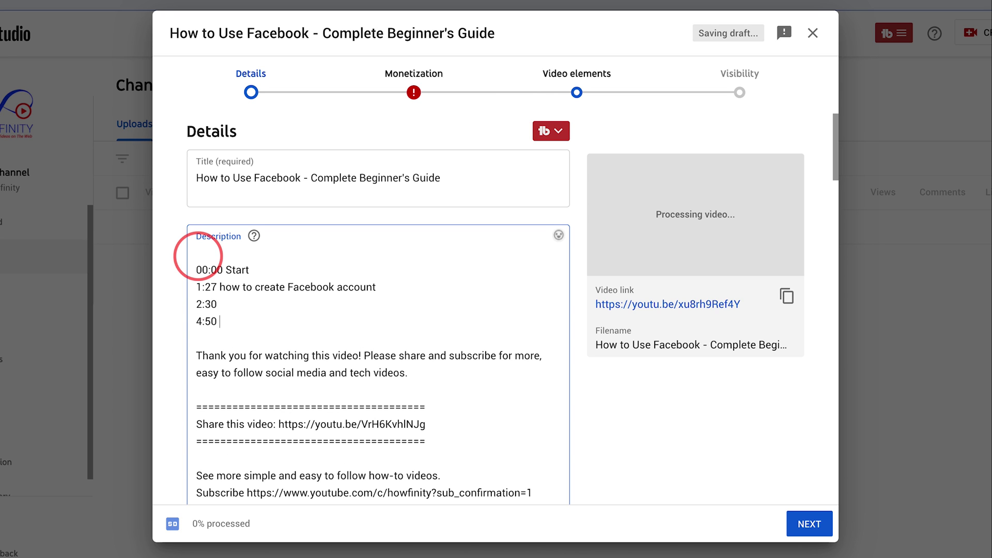
left_click_drag(197, 322, 222, 324)
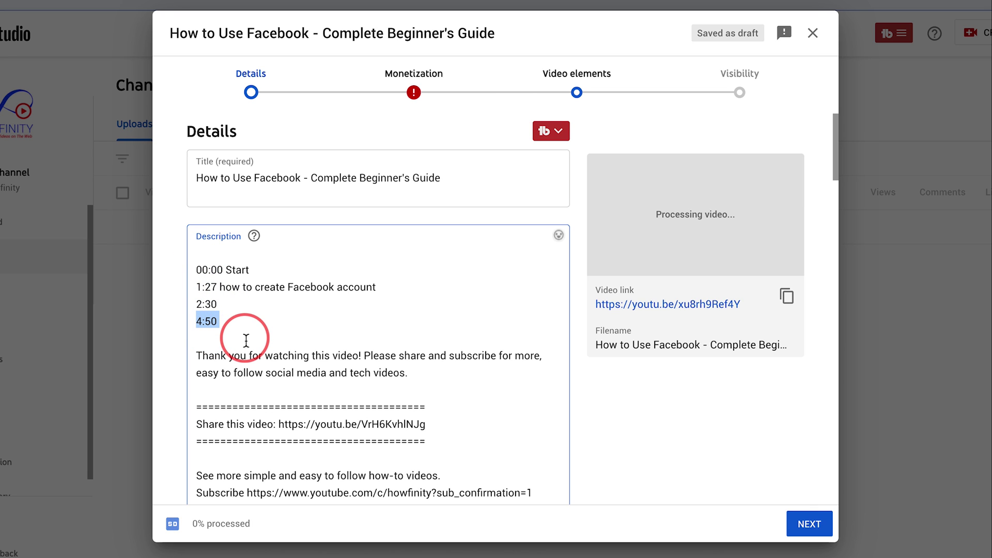
key("shift+Up")
key("shift+Up")
key("shift+Up")
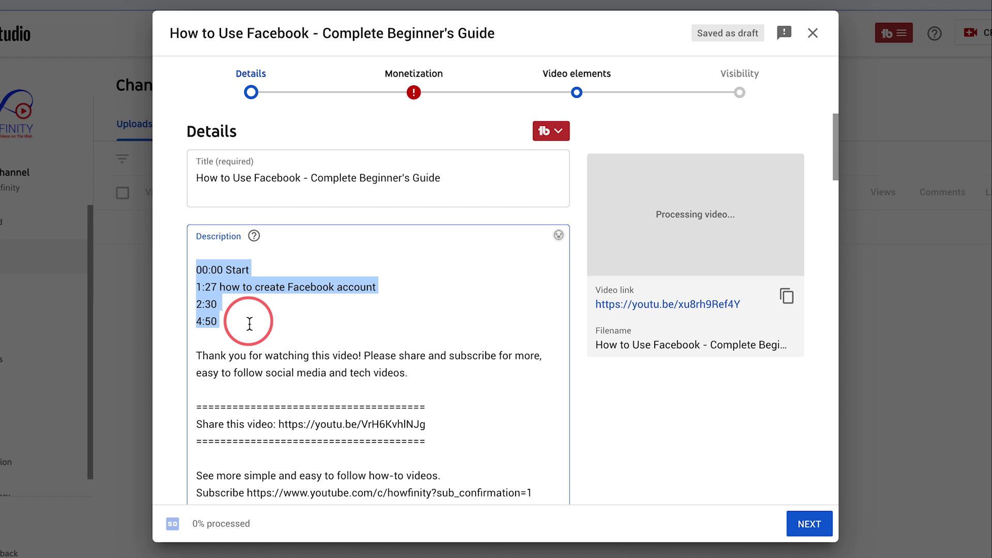
- Paste the prepared description over the selected sample timestamps
key("ctrl+v")
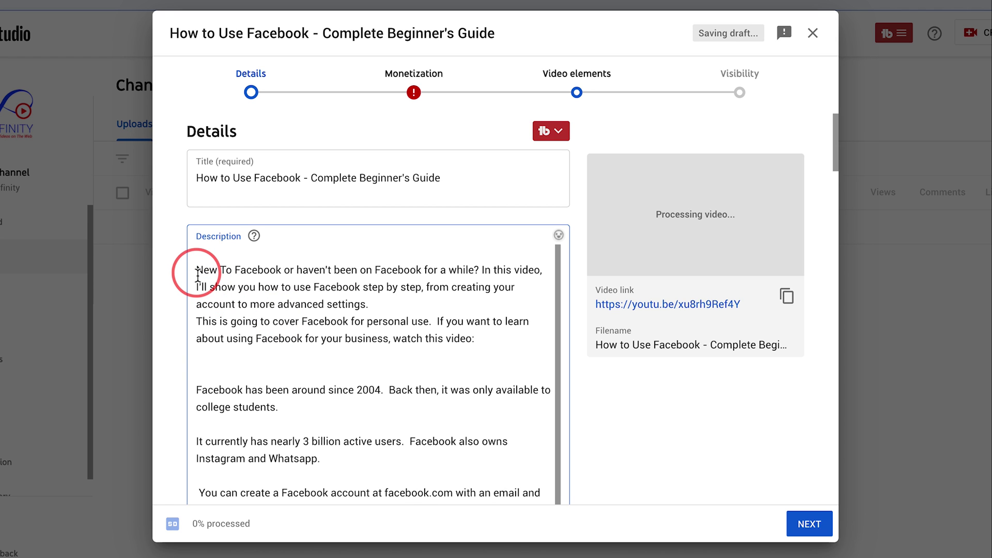
scroll(197, 277, "down", 4)
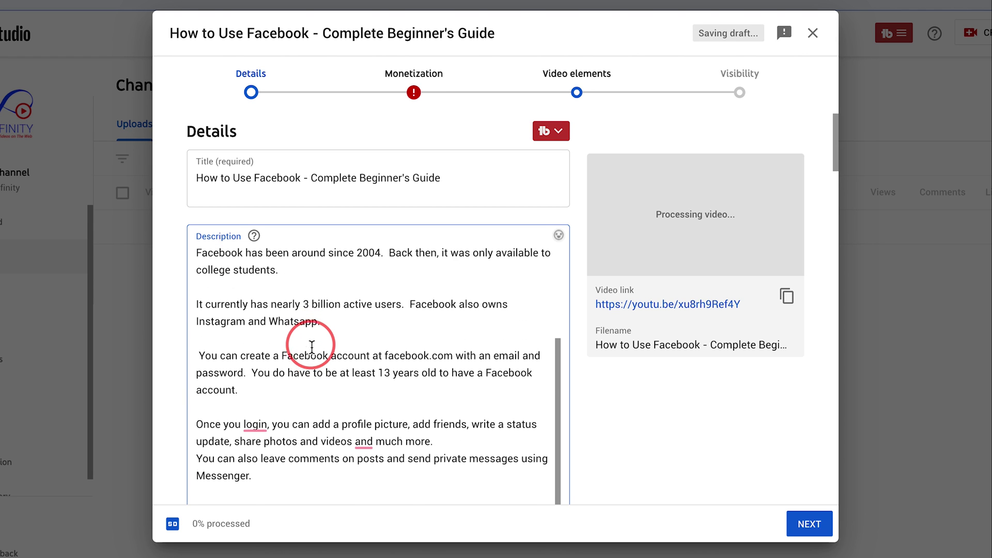
scroll(311, 346, "down", 6)
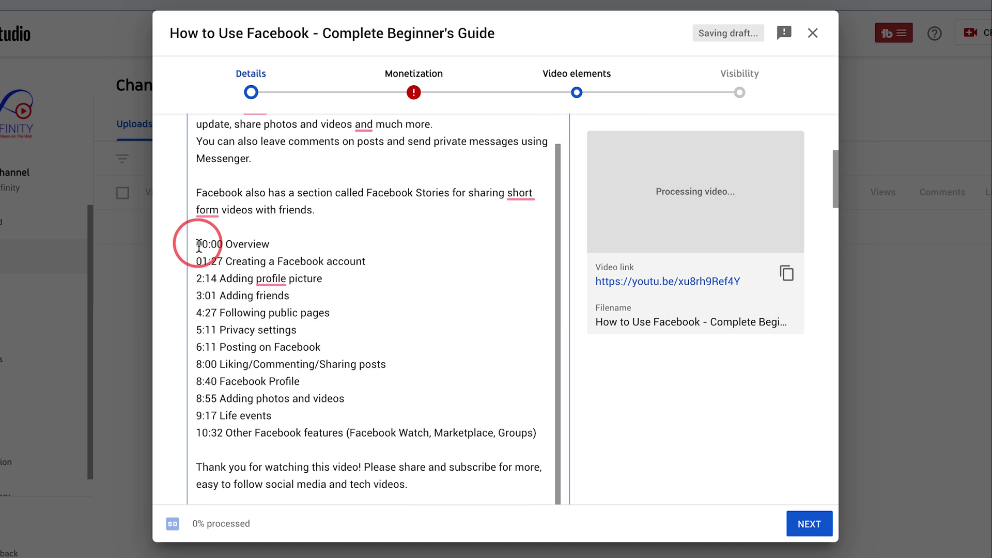
- Review the '00:00 Overview', '01:27 Creating a Facebook account' and '3:01 Adding friends' chapter lines
left_click(211, 244)
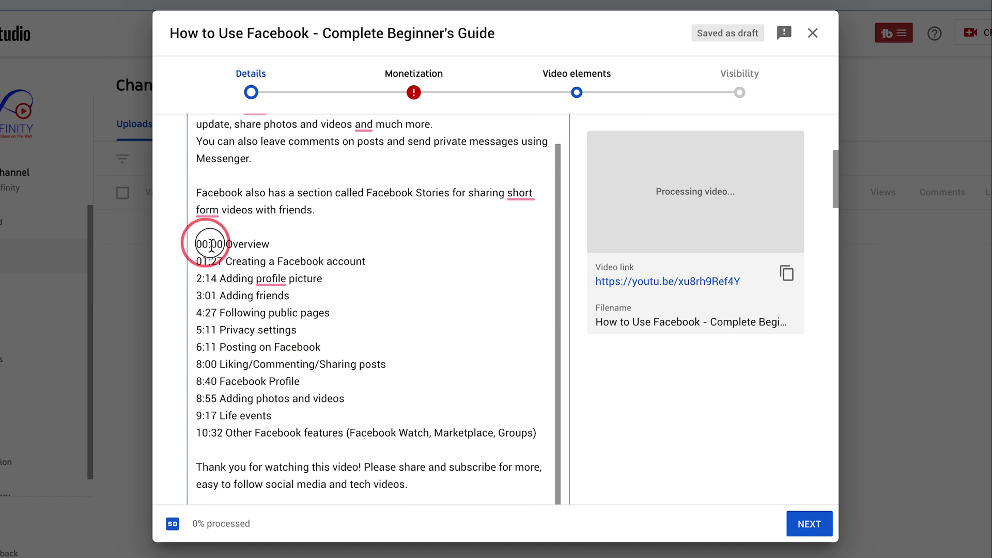
triple_click(211, 244)
left_click_drag(197, 262, 393, 267)
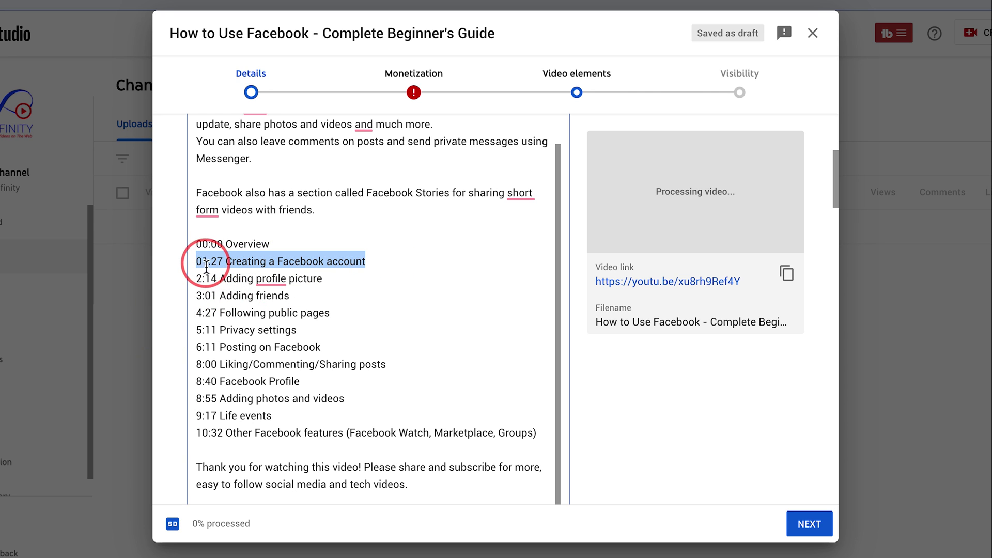
left_click(208, 265)
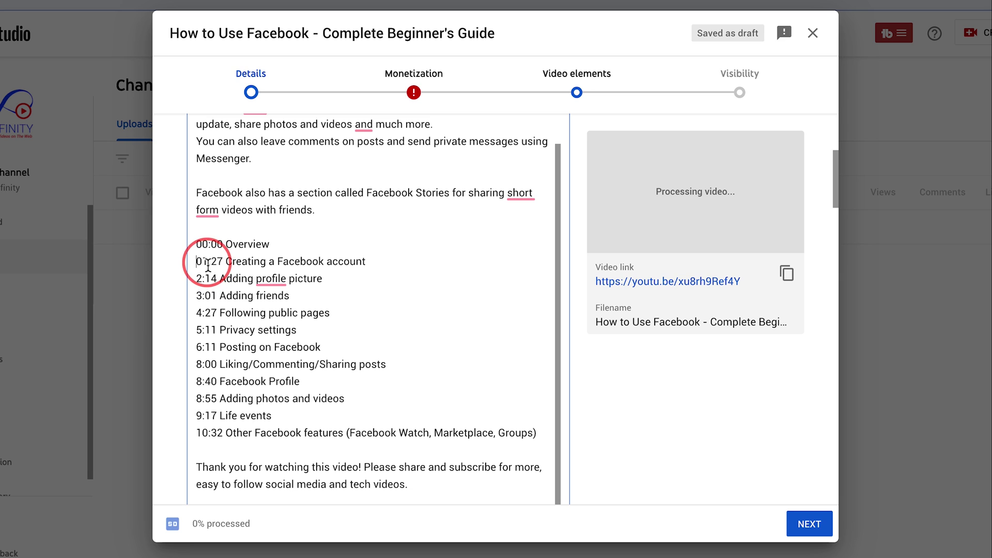
left_click(204, 295)
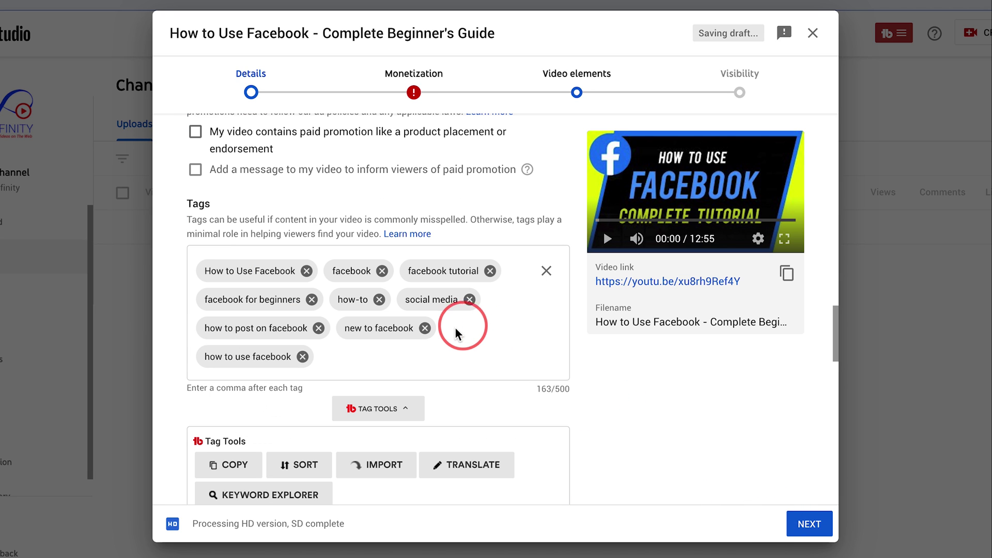
- Turn monetization on for the video
left_click(808, 524)
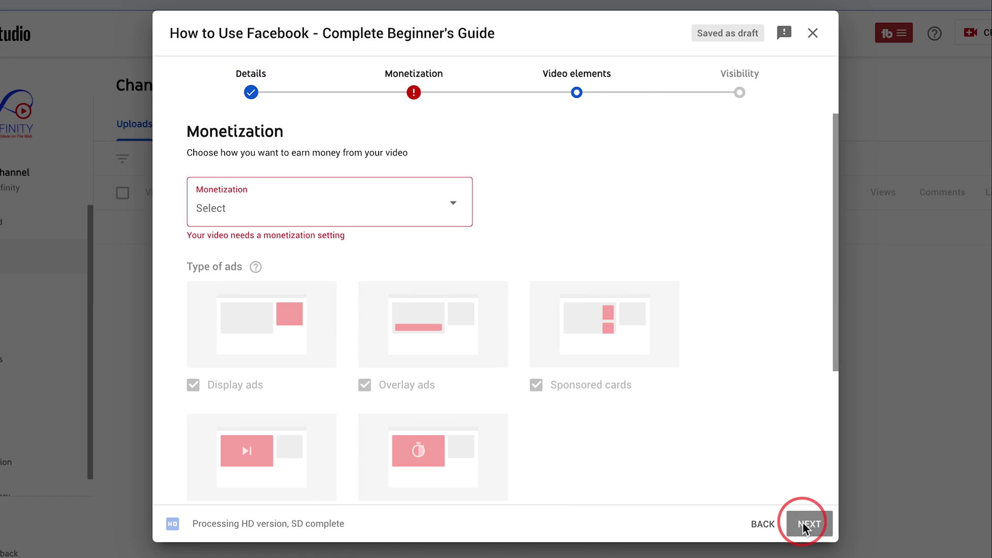
left_click(211, 212)
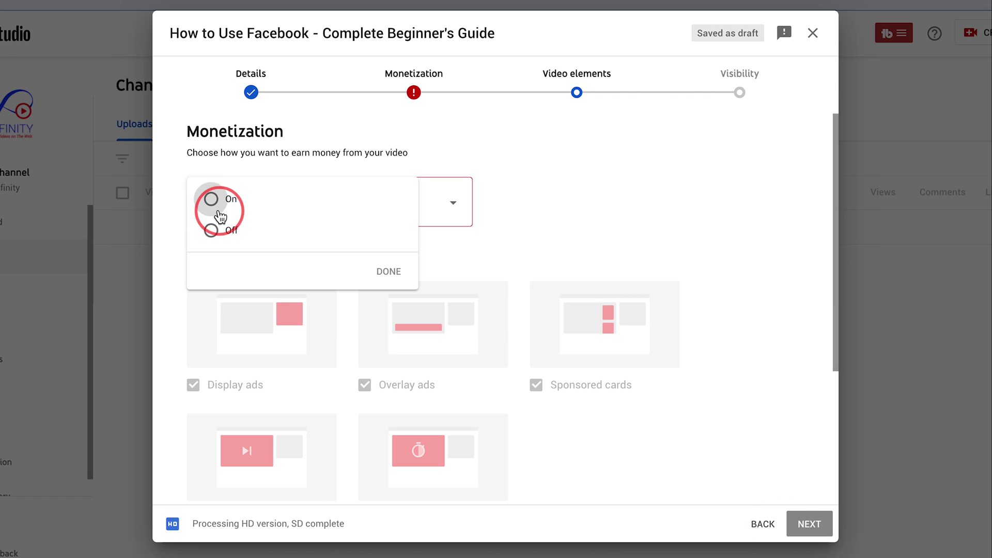
left_click(211, 199)
left_click(390, 274)
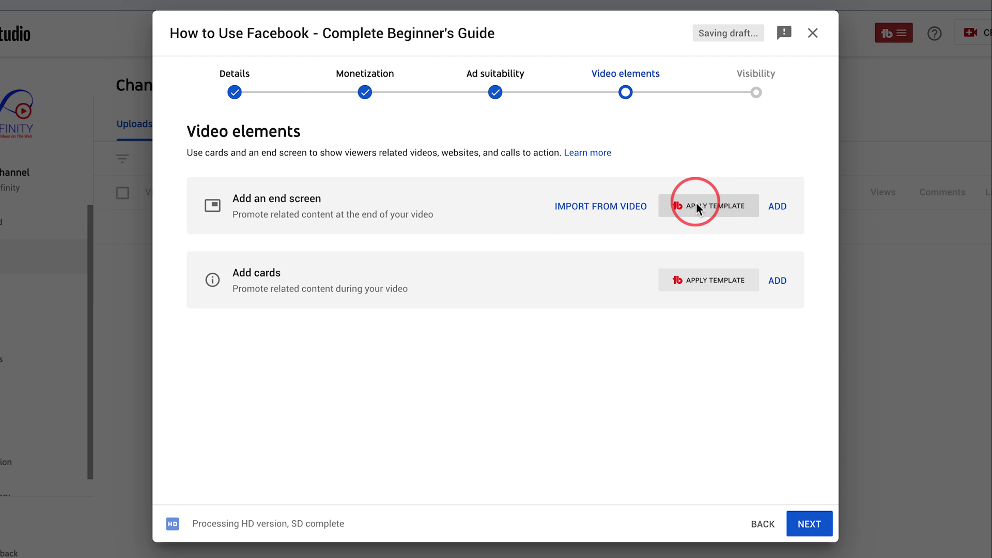
- Apply the end screen template and continue to Visibility with Unlisted kept
left_click(696, 209)
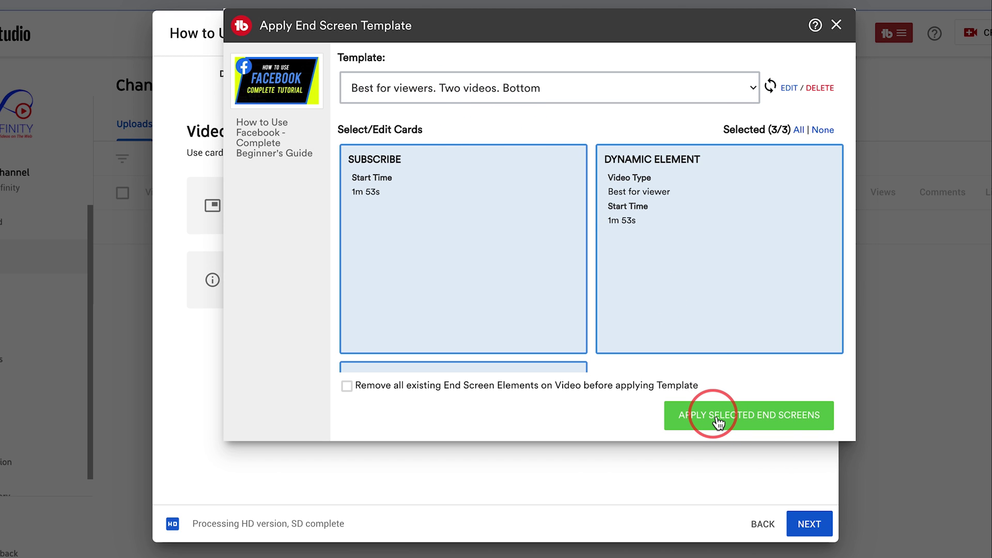
left_click(718, 421)
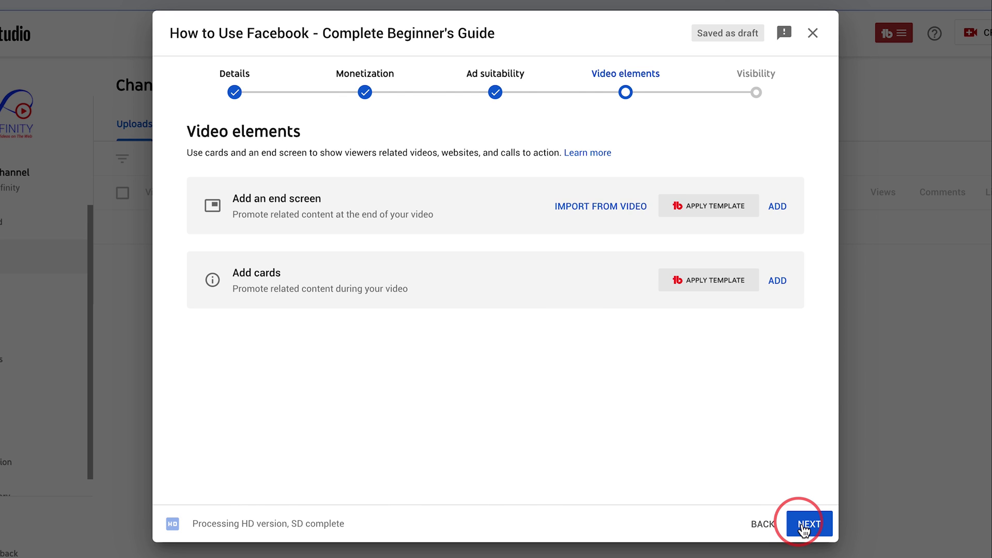
left_click(803, 524)
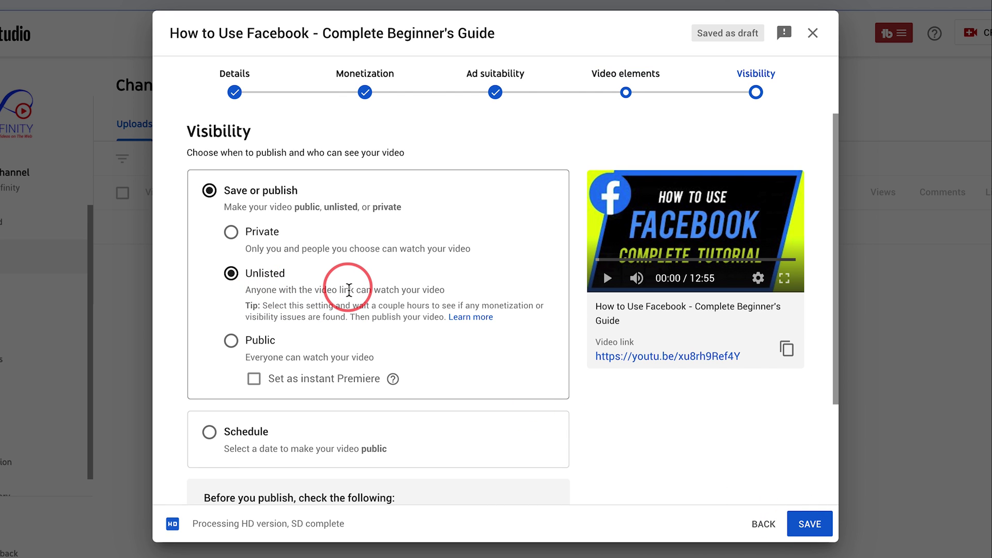
scroll(349, 289, "down", 3)
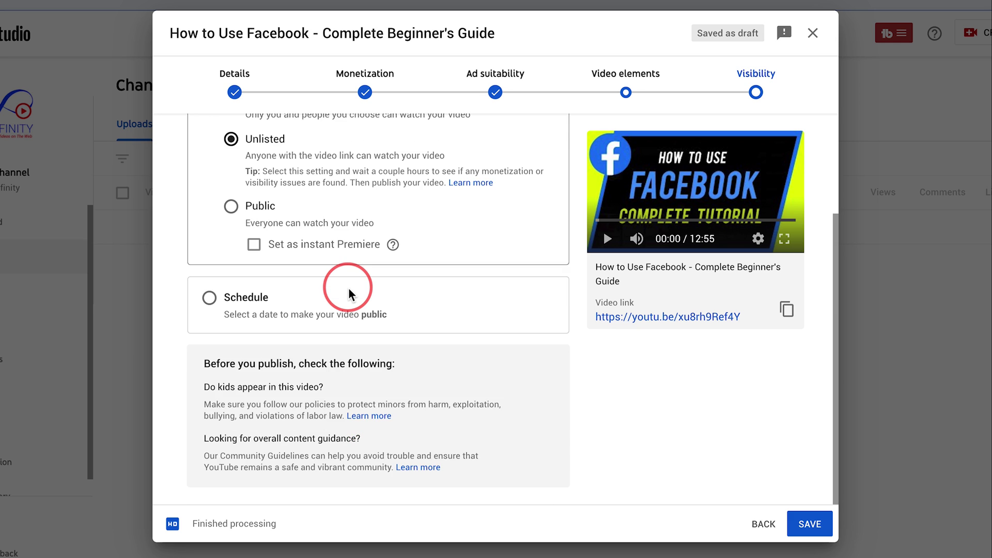
scroll(350, 289, "up", 3)
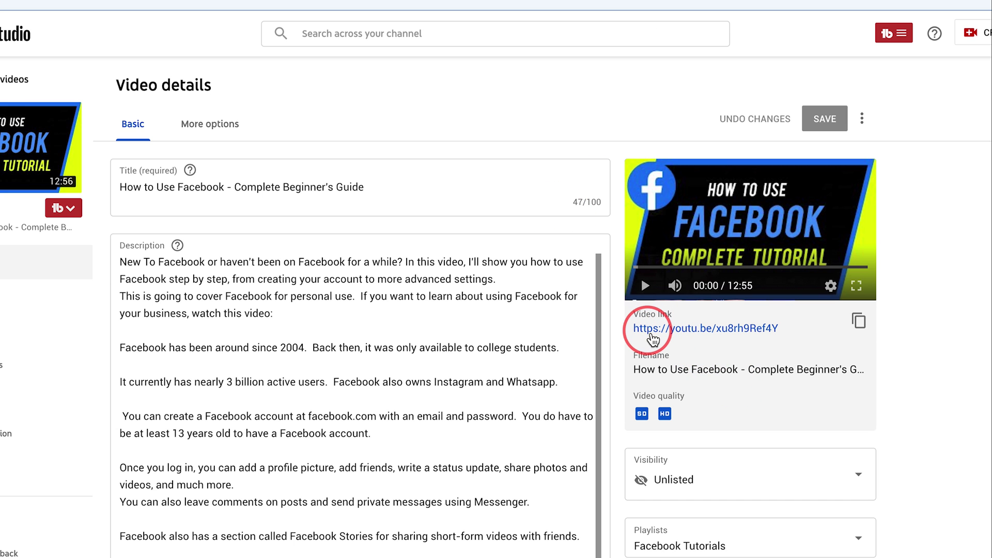
- Open the video's watch page to see chapters along the progress bar
left_click(649, 331)
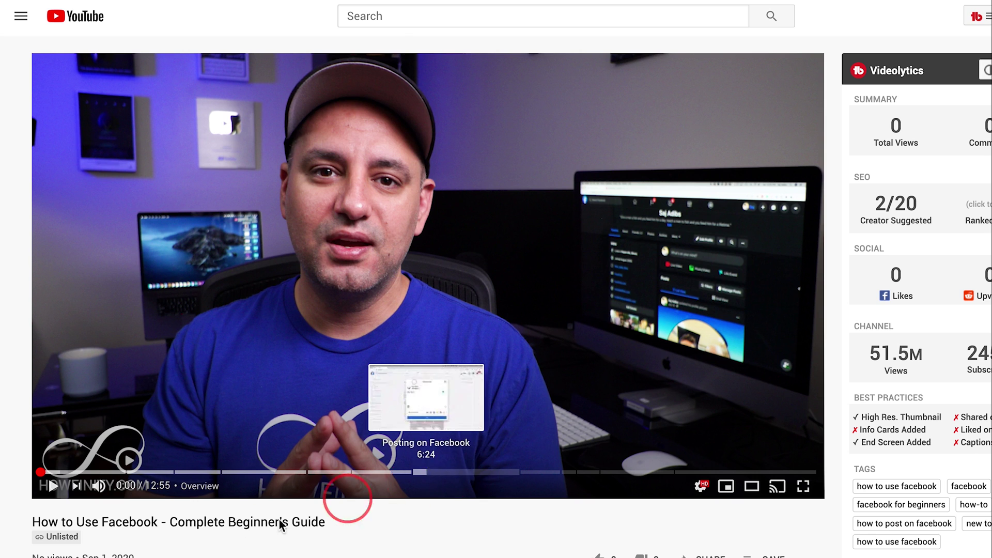
scroll(242, 543, "down", 3)
scroll(209, 514, "down", 2)
- Expand the full description and look through its timestamped chapter list
left_click(116, 424)
scroll(352, 432, "down", 4)
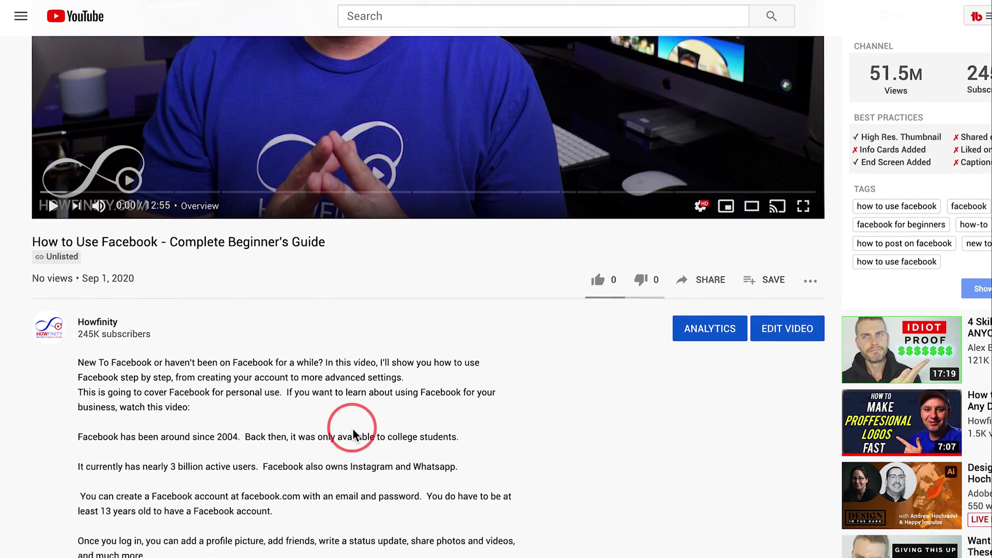
scroll(352, 431, "down", 2)
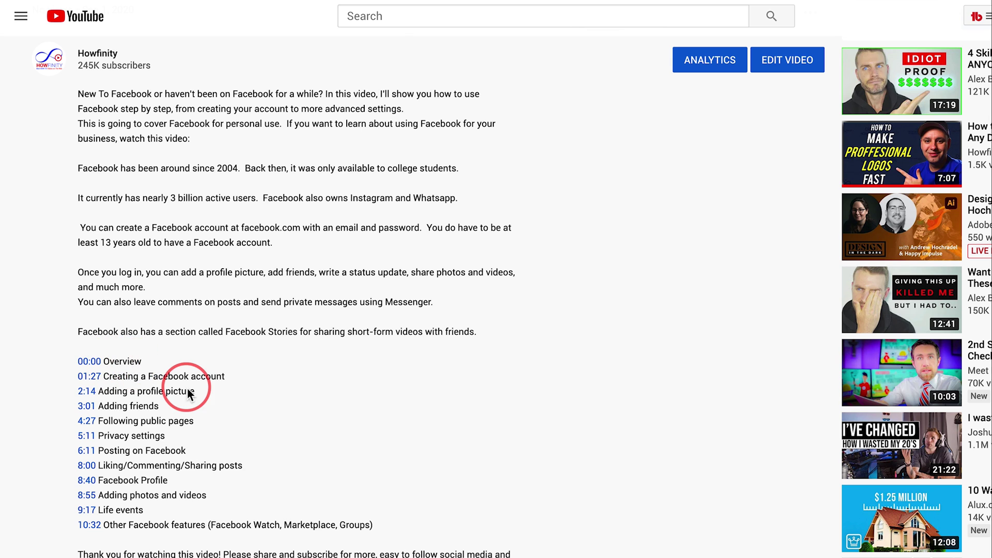
scroll(186, 388, "up", 4)
scroll(187, 393, "up", 4)
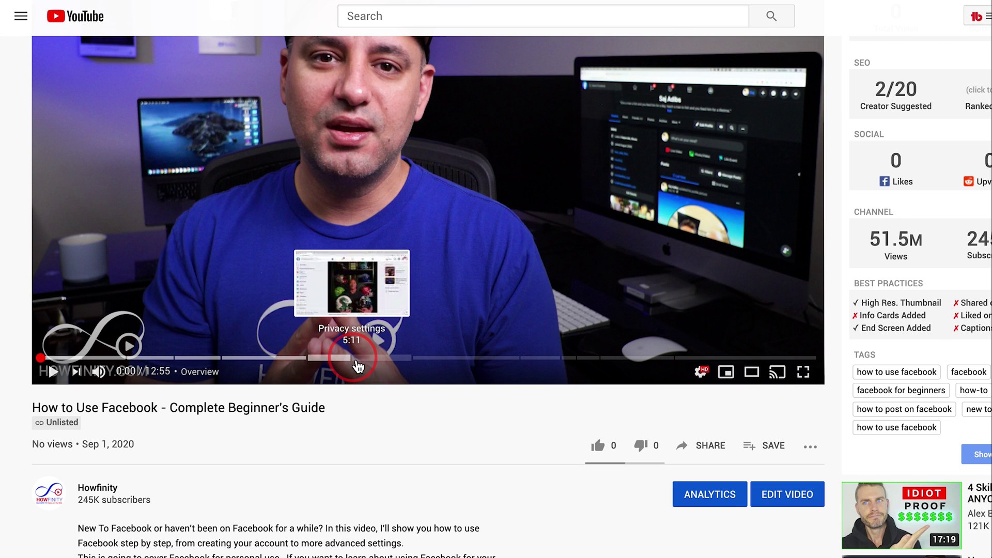
scroll(405, 459, "down", 7)
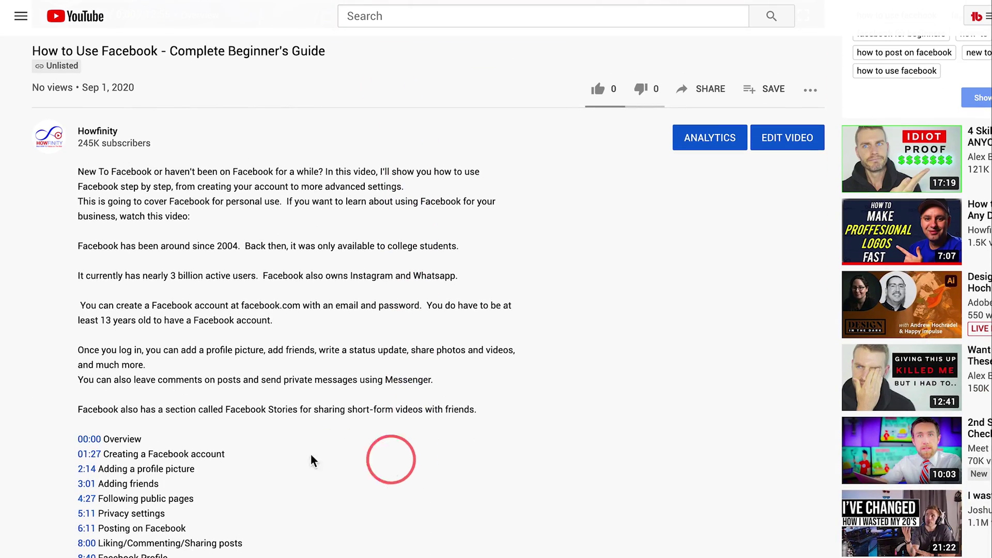
scroll(31, 522, "down", 1)
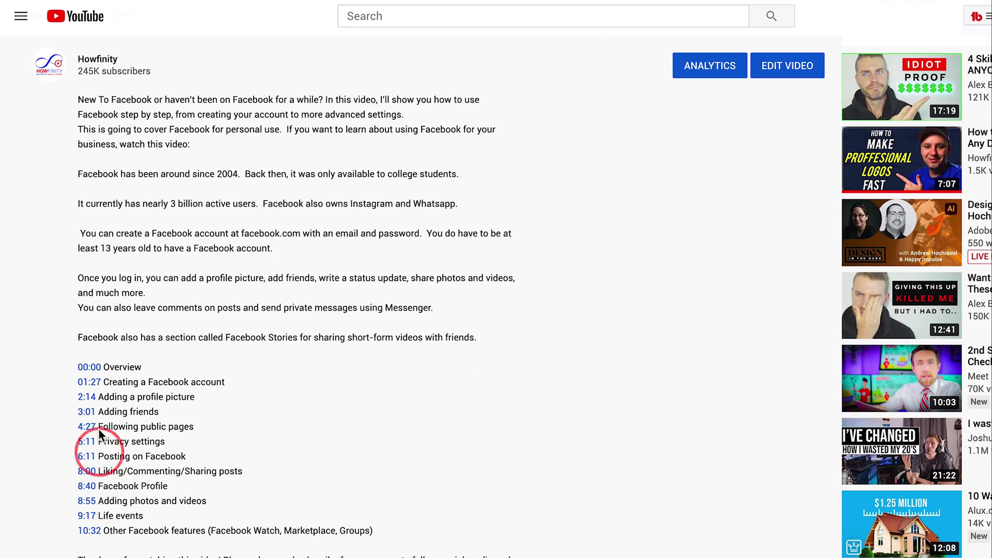
scroll(241, 457, "up", 8)
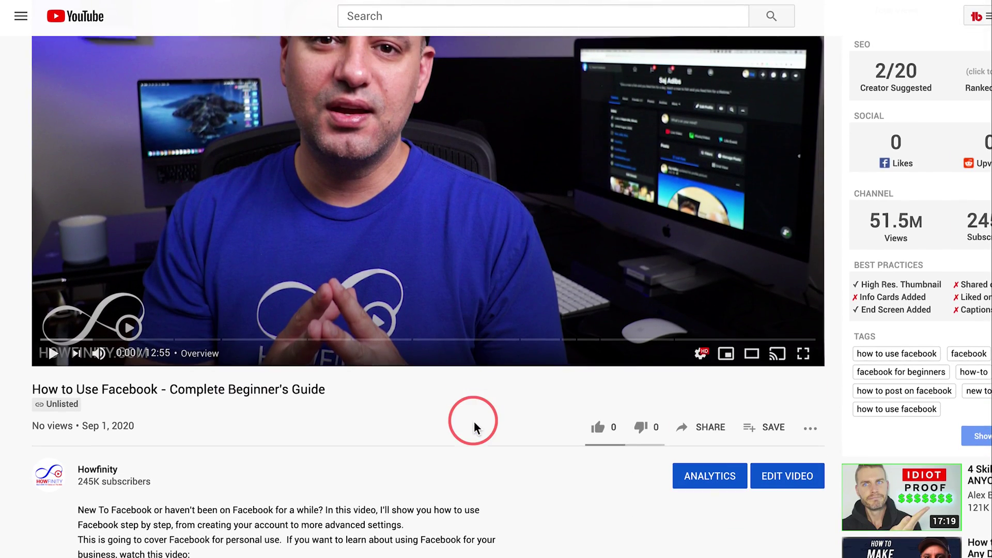
scroll(672, 454, "down", 1)
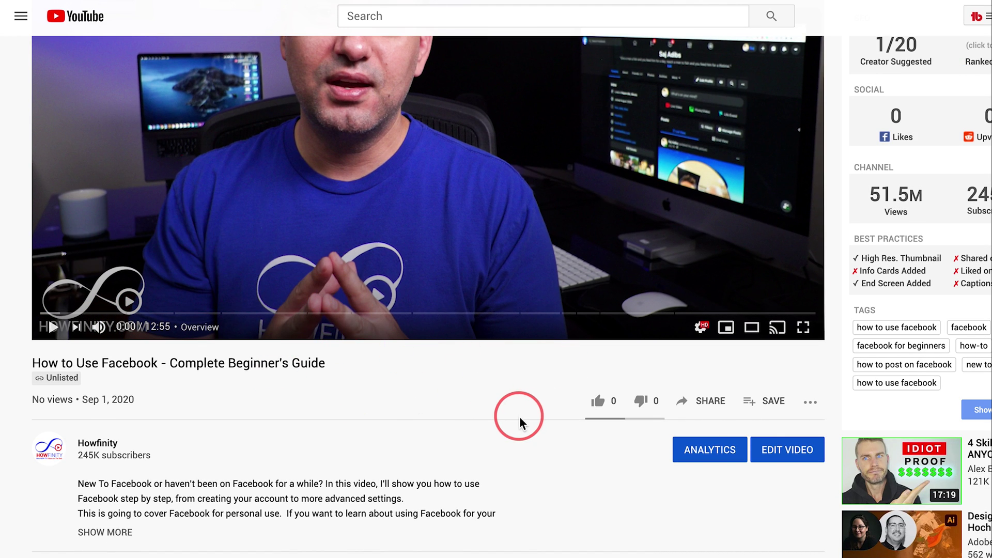
scroll(284, 403, "down", 2)
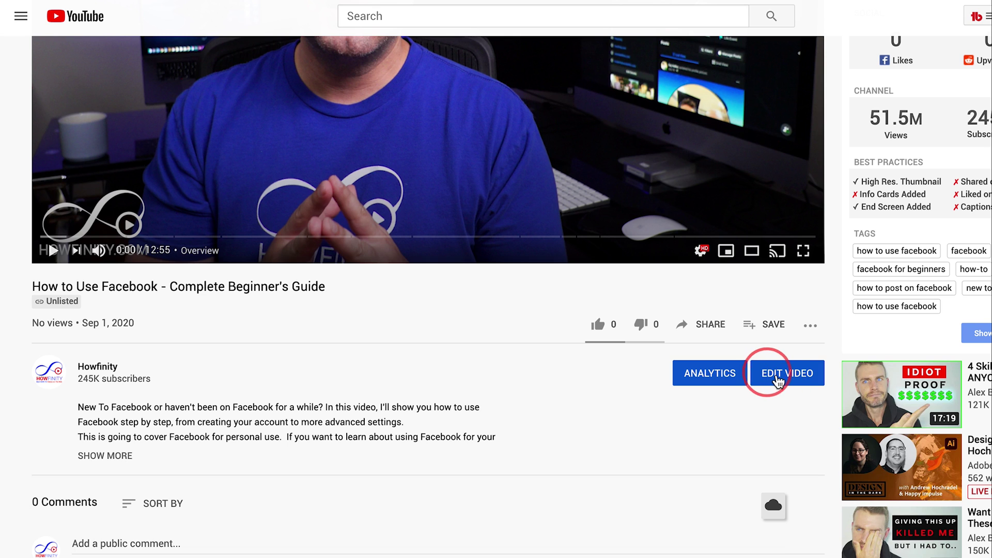
- Return to the video details and select the chapters '00:00 Overview' through '10:32 Other Facebook features'
left_click(789, 381)
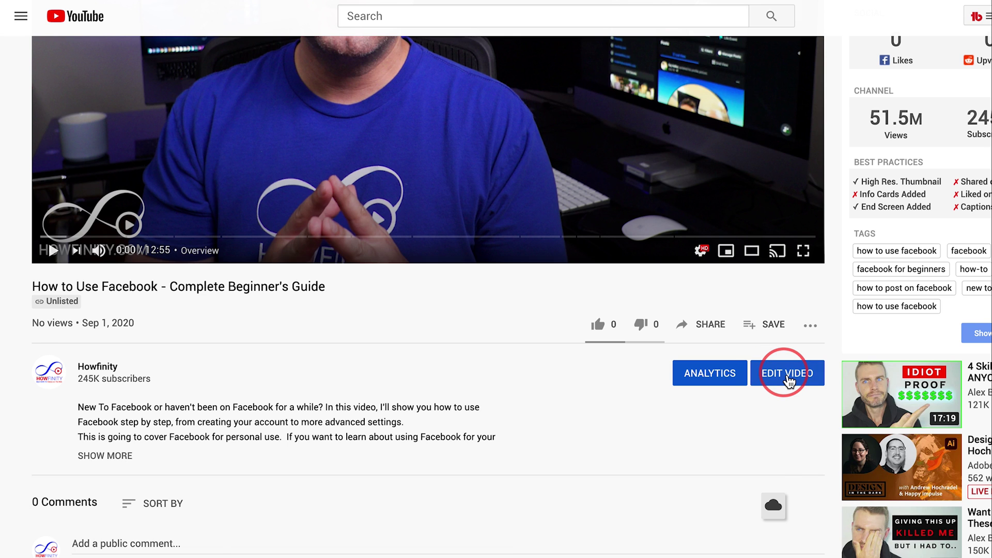
scroll(328, 332, "down", 4)
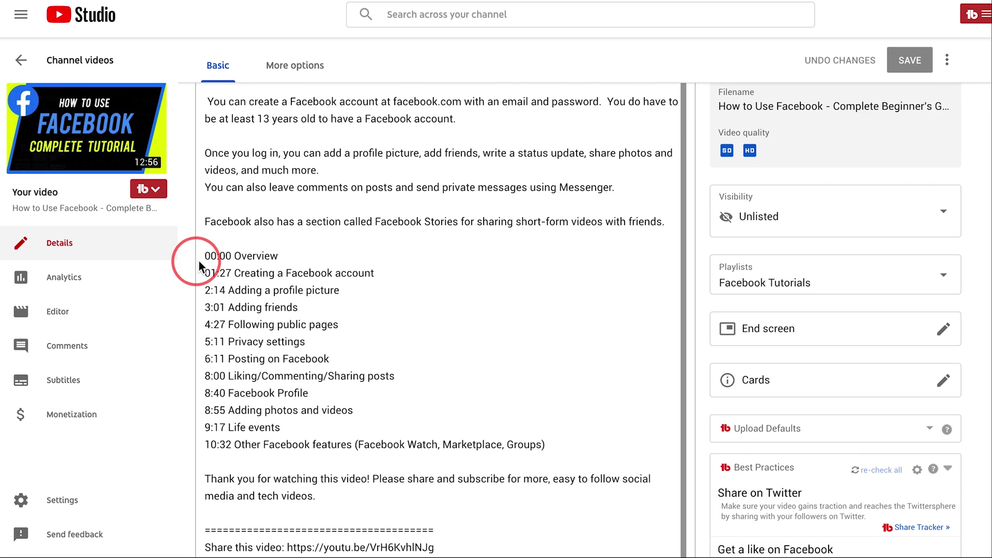
left_click_drag(202, 255, 546, 445)
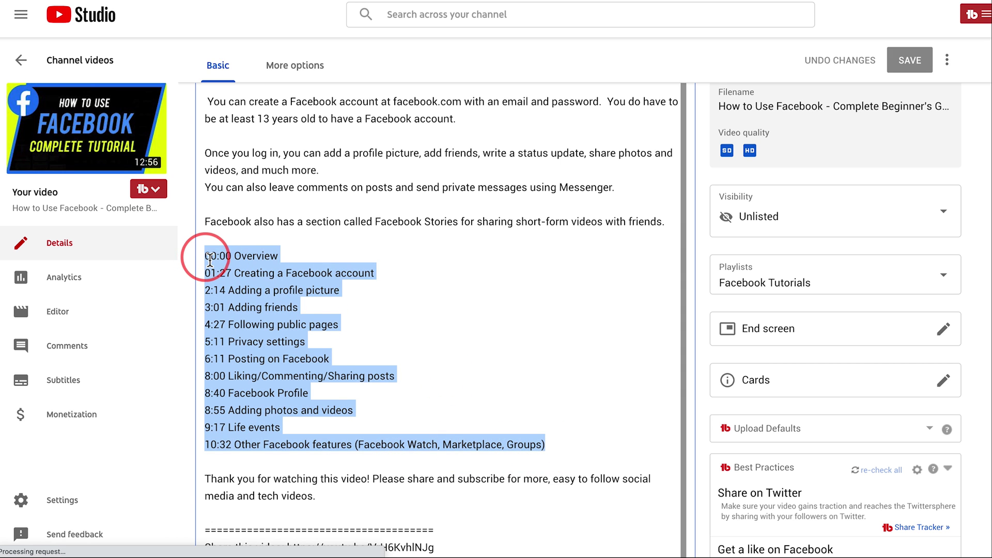
left_click_drag(209, 261, 295, 257)
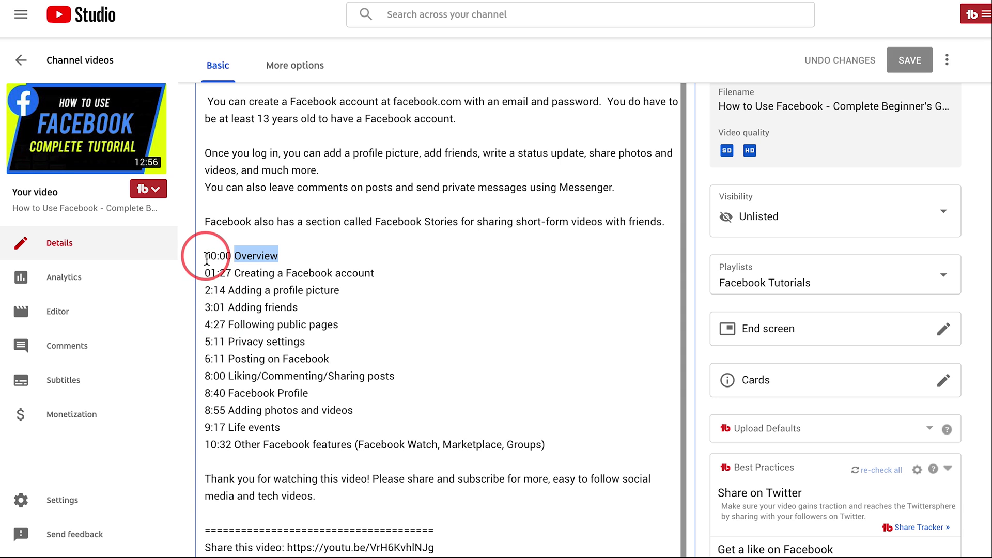
left_click_drag(204, 256, 579, 446)
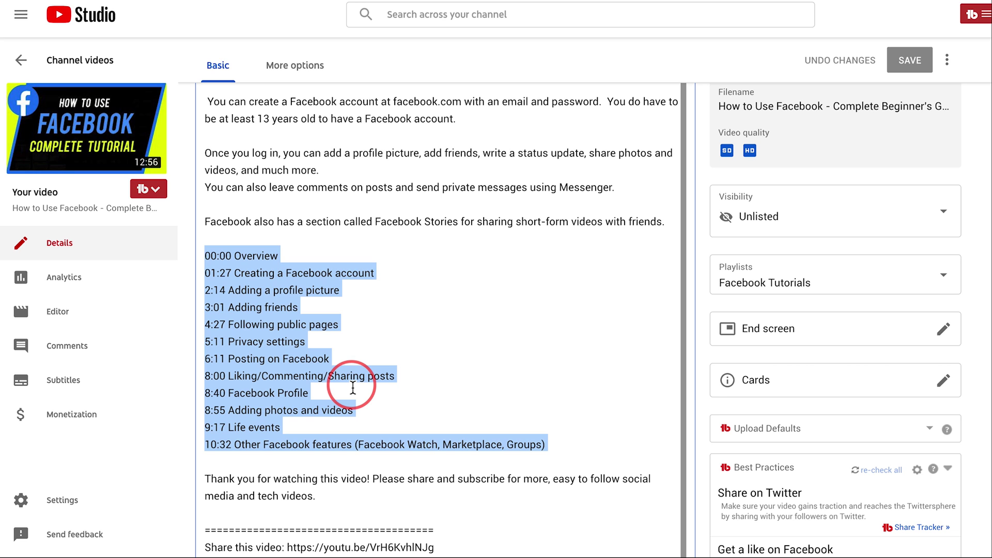
double_click(256, 256)
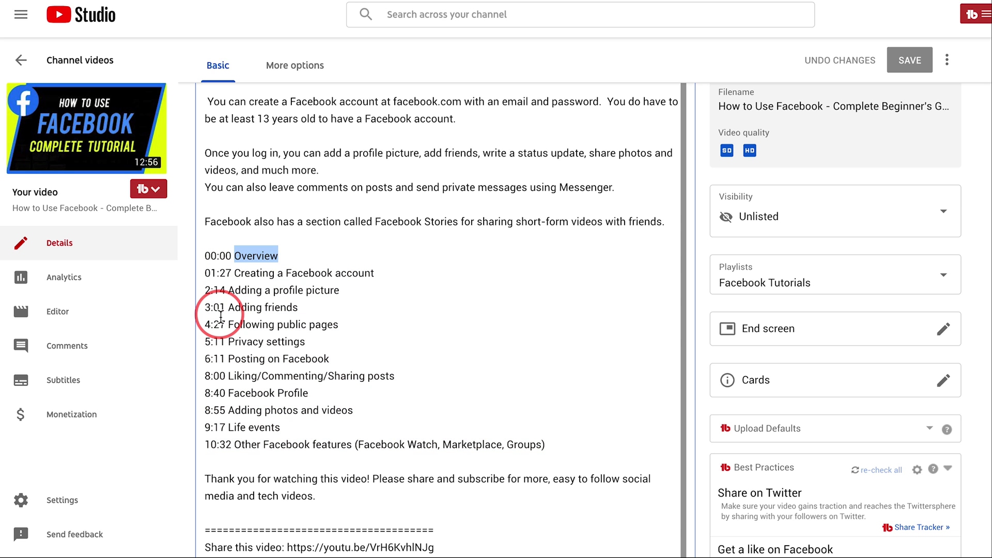
triple_click(353, 387)
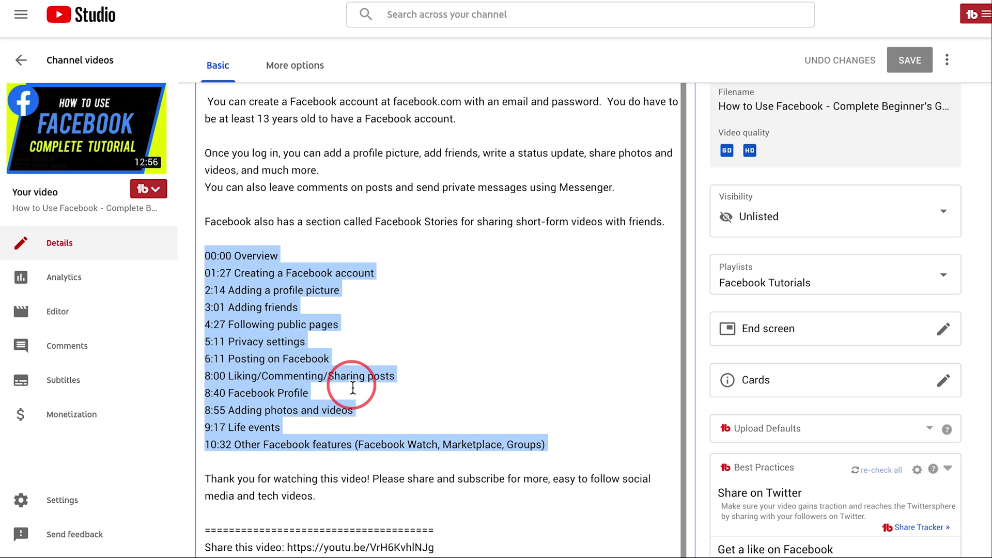